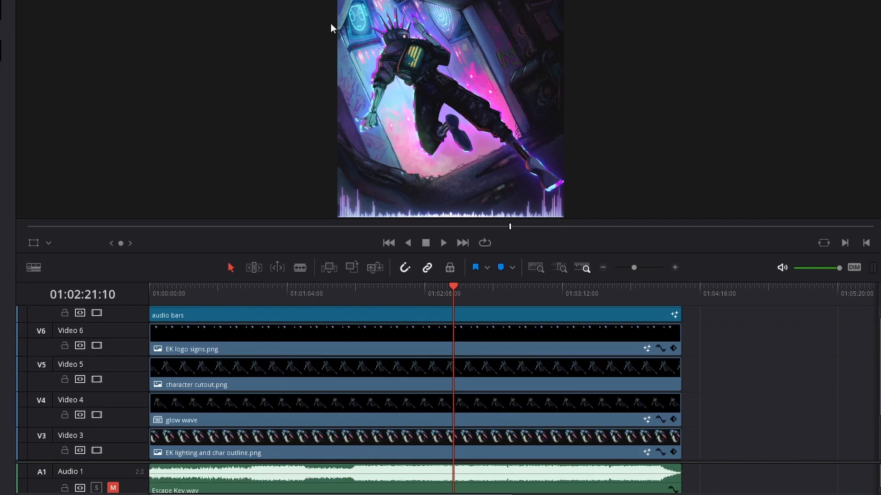
Open the glow wave clip from track V4 in the Fusion page with its whole node chain in view.
scroll(435, 368, "down", 1)
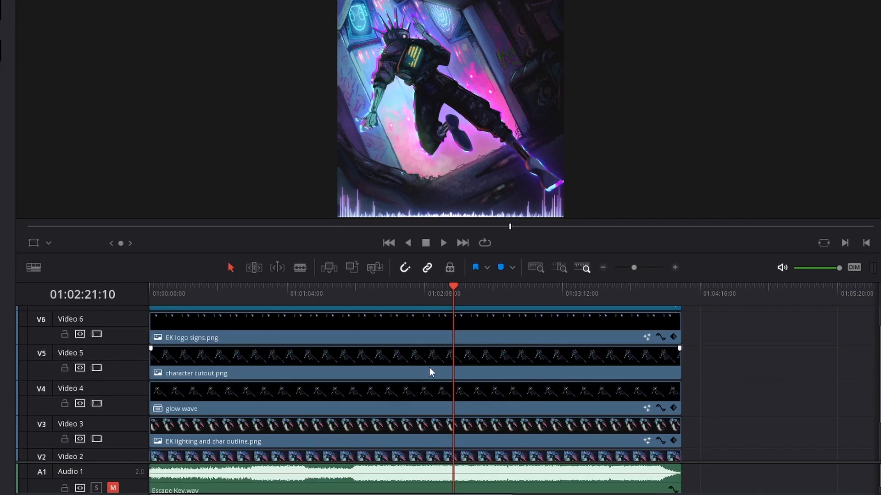
right_click(393, 391)
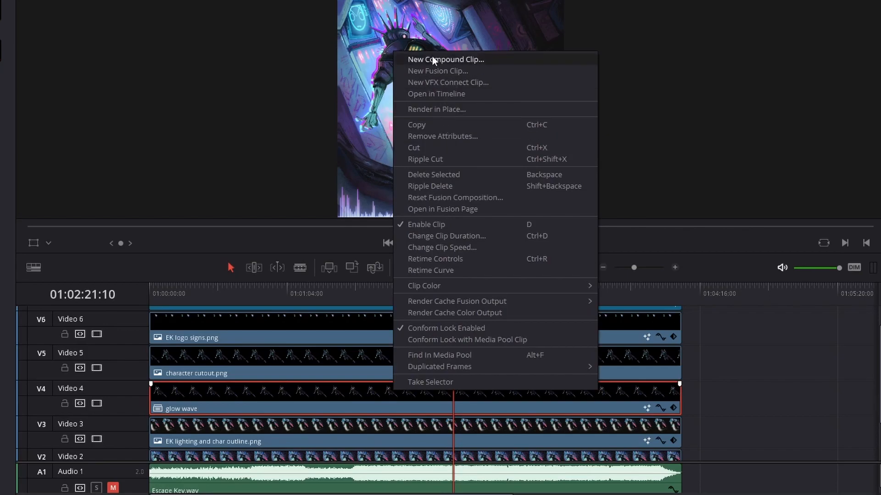
left_click(439, 210)
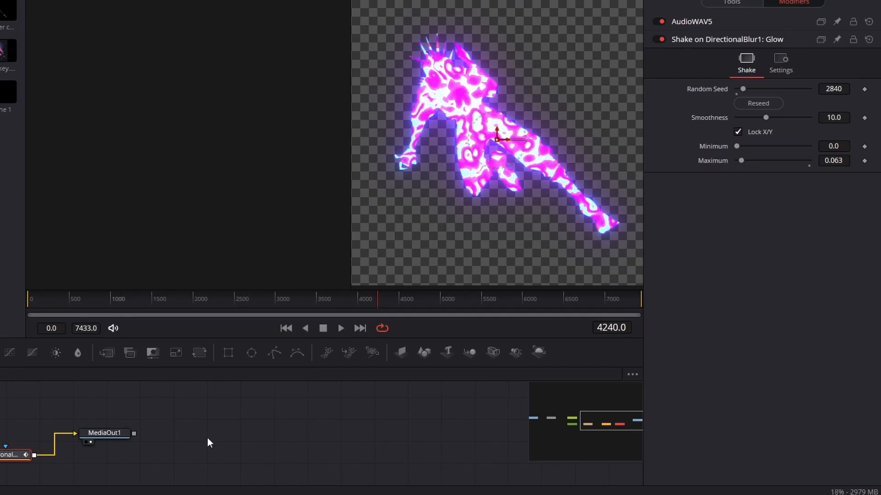
left_click_drag(444, 422, 499, 416)
scroll(202, 410, "down", 1)
left_click_drag(180, 444, 277, 482)
Examine the FastNoise1 node's colour gradient and noise settings with the playhead at frame 3682.
left_click(203, 358)
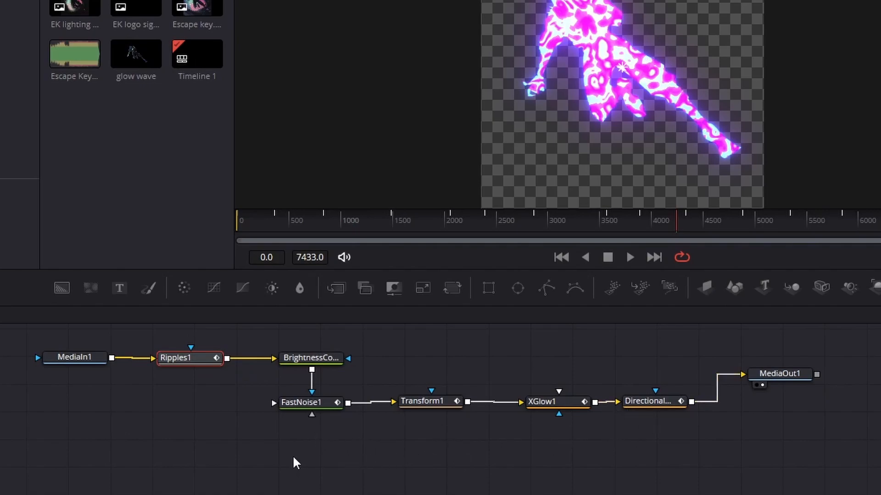
left_click(322, 407)
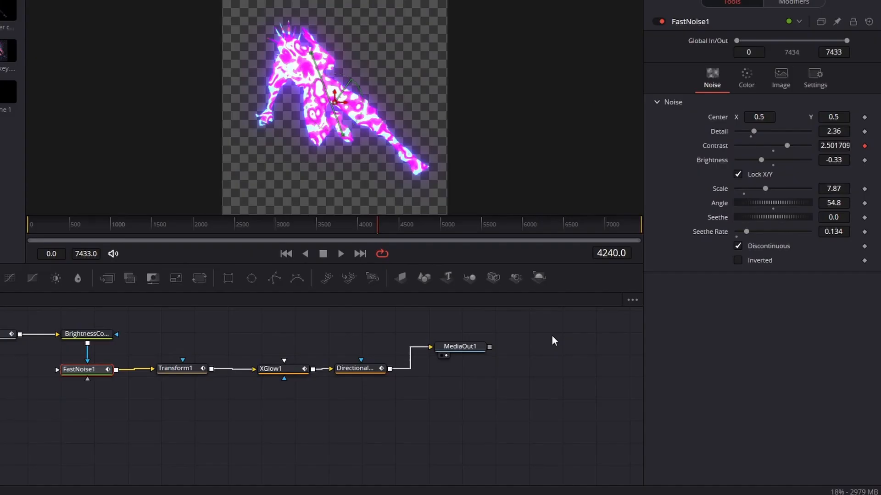
left_click(748, 78)
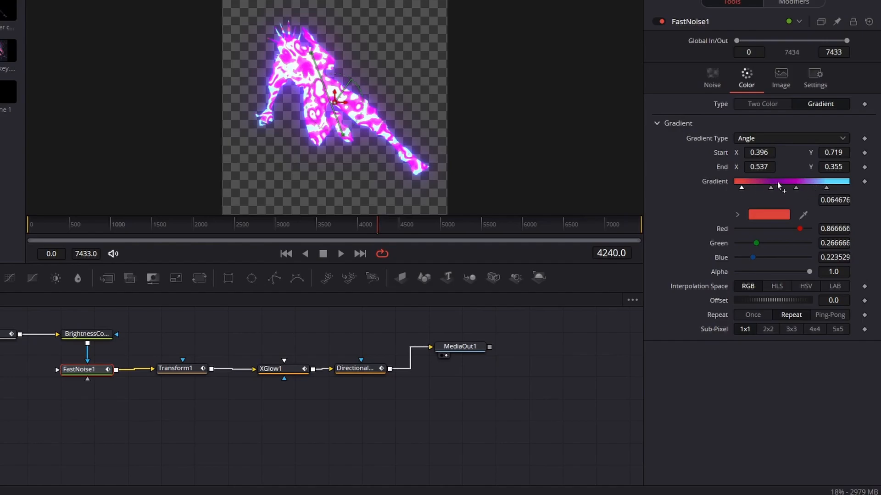
left_click_drag(354, 228, 331, 224)
left_click(712, 77)
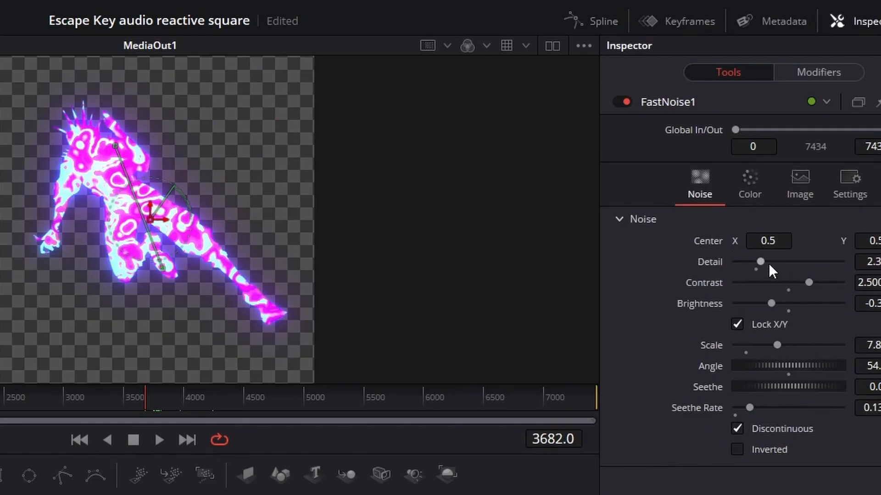
left_click_drag(763, 262, 745, 273)
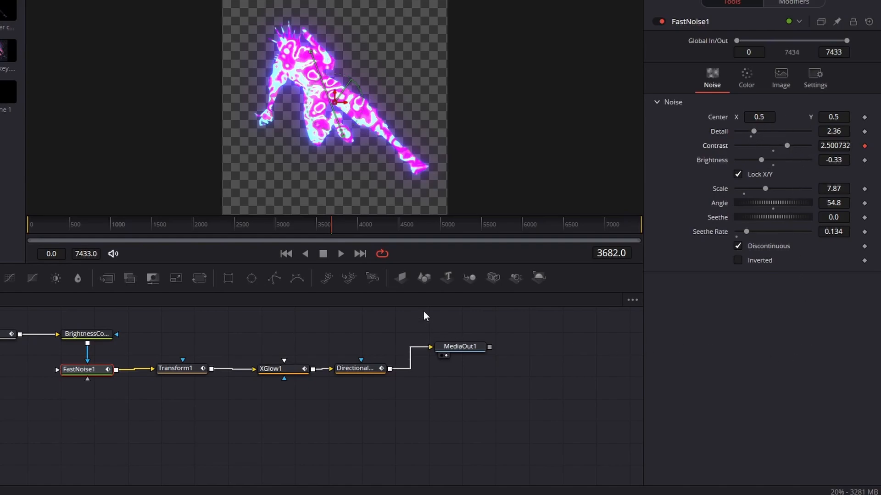
Play the noise animation from an earlier point and scrub to frame 2533 to examine its movement.
left_click_drag(325, 229, 245, 295)
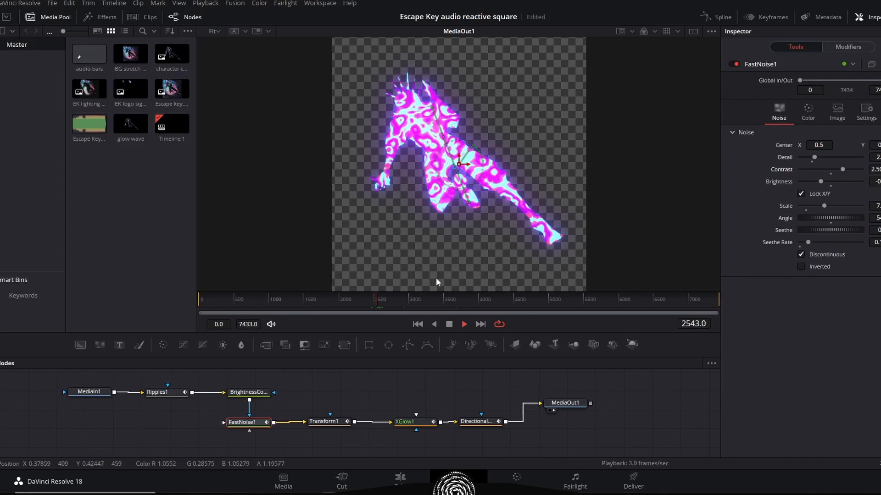
left_click(385, 300)
left_click_drag(385, 300, 377, 300)
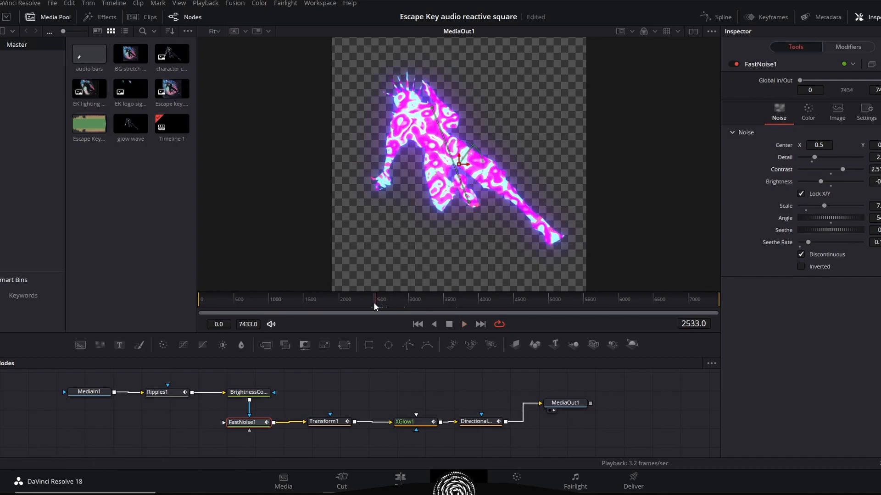
Examine the Ripples1 controls, and compare the Transform1 Size setting with its AudioWAV modifier's sampling, frequency filter and amplitude settings.
left_click(164, 392)
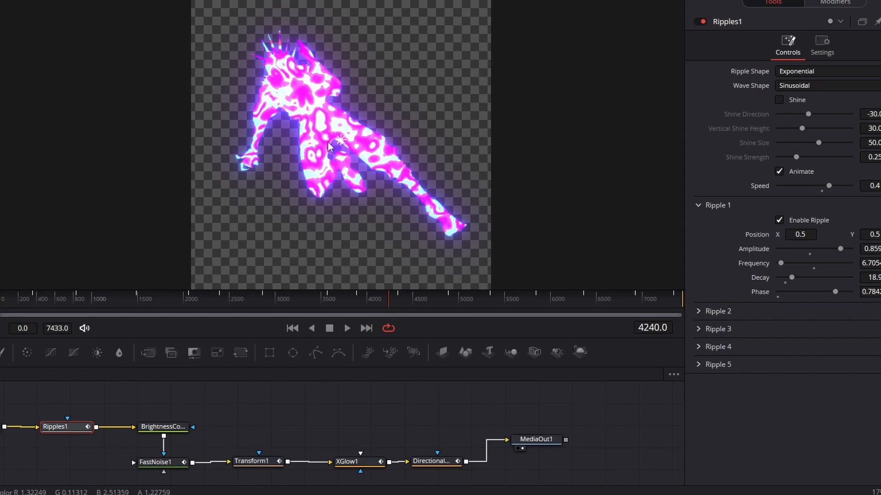
left_click(251, 461)
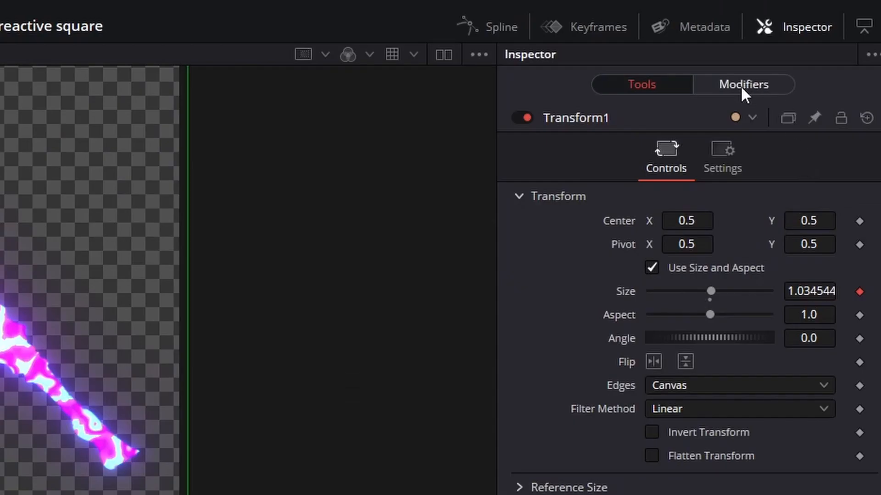
left_click(741, 86)
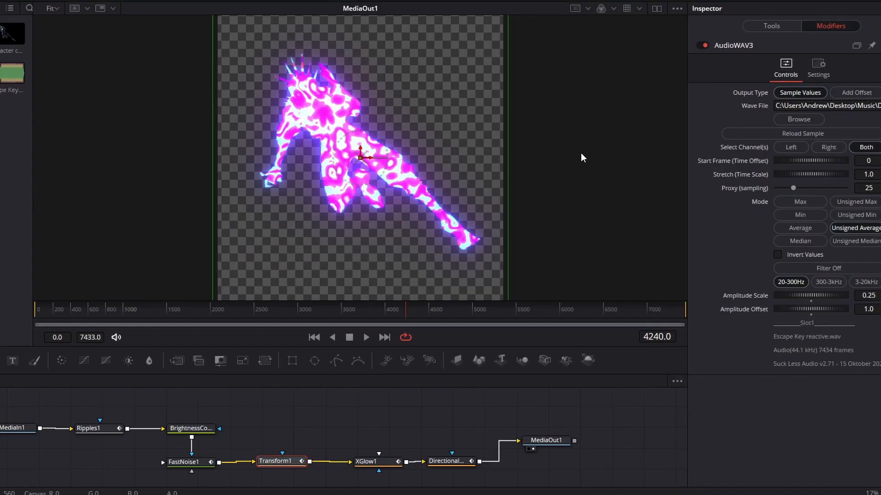
left_click(774, 27)
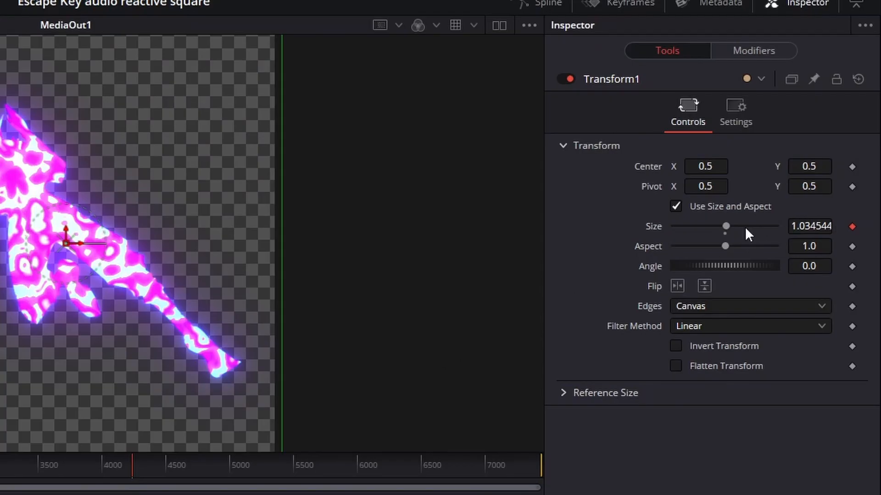
left_click(741, 54)
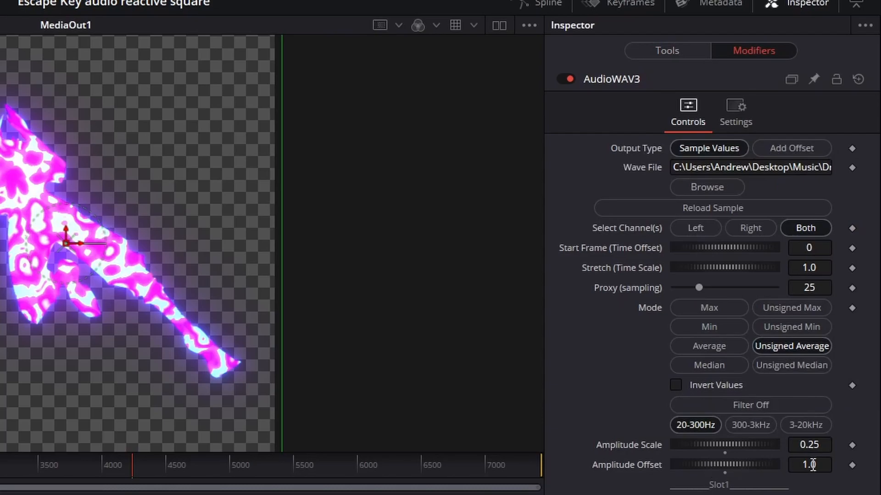
left_click(675, 51)
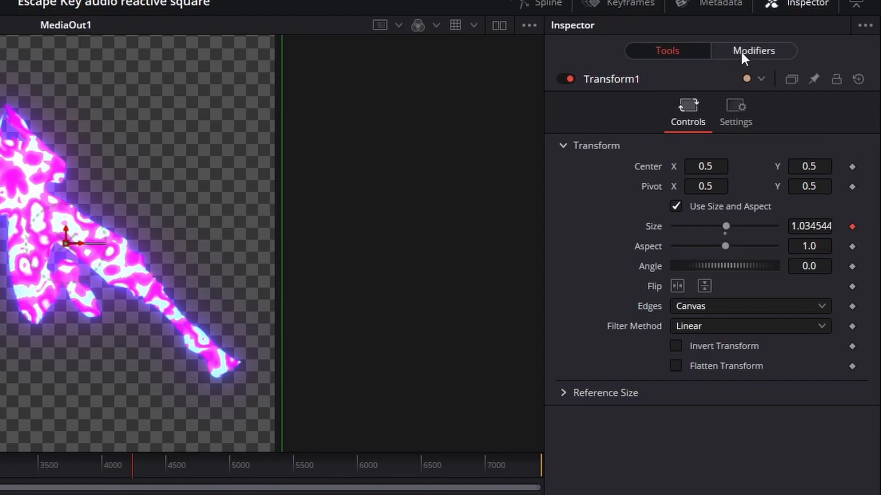
left_click(752, 50)
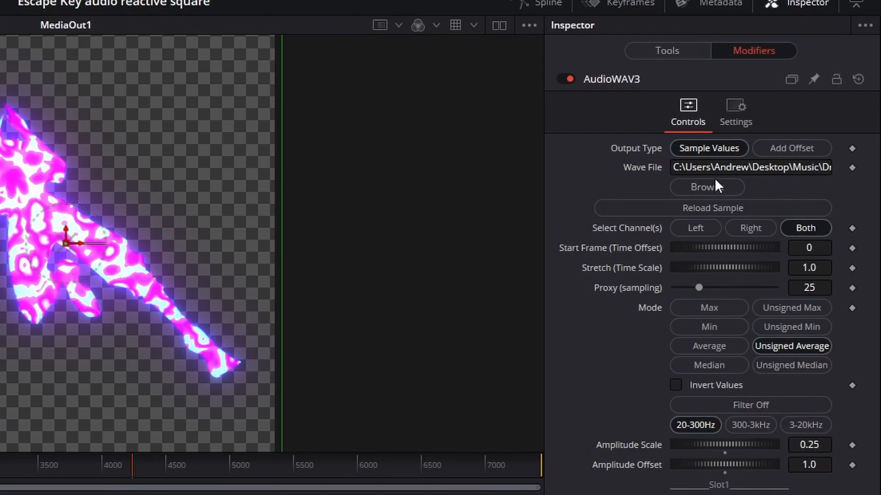
left_click(674, 50)
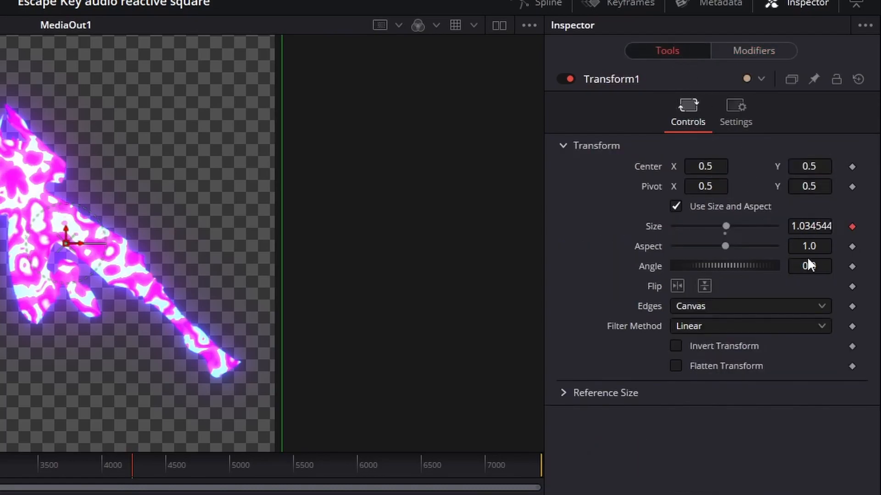
left_click(762, 50)
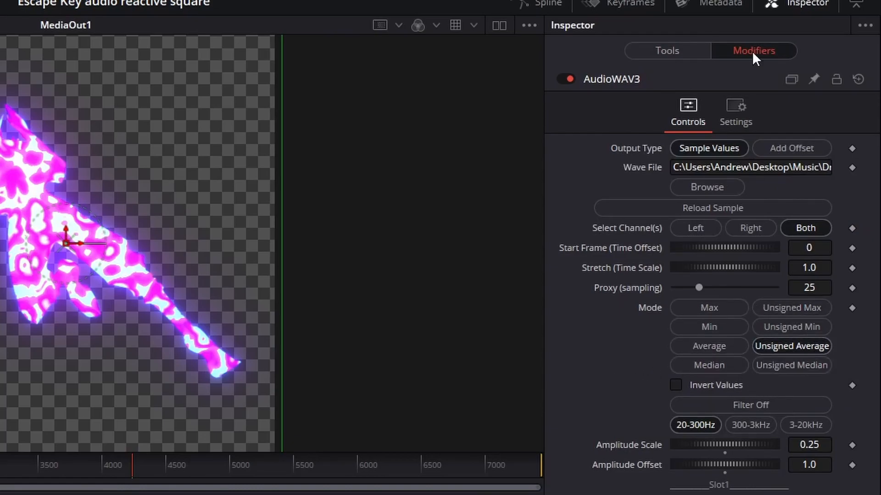
left_click(673, 53)
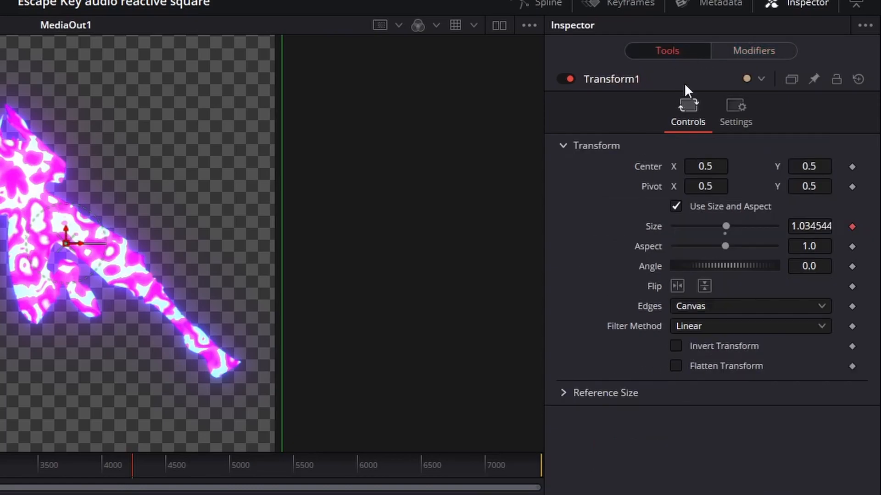
Look up the modifiers available for Transform1's Aspect parameter and review the wave file settings of its AudioWAV modifier.
right_click(726, 247)
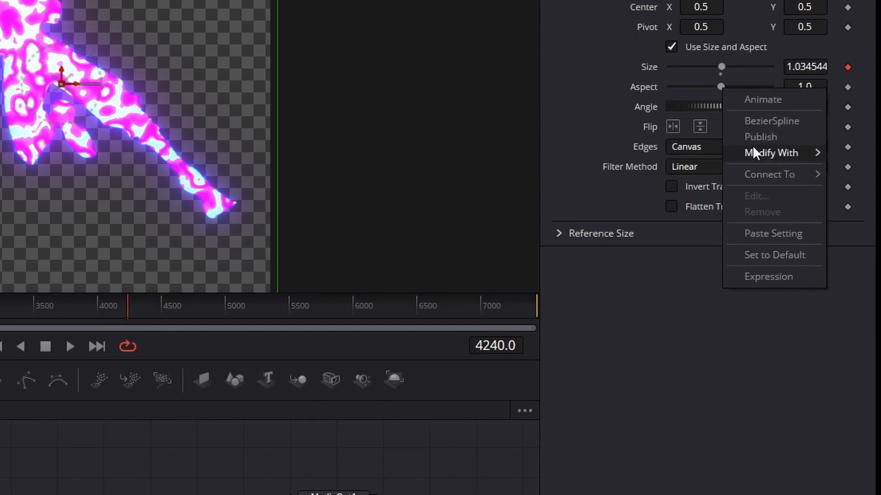
mouse_move(771, 155)
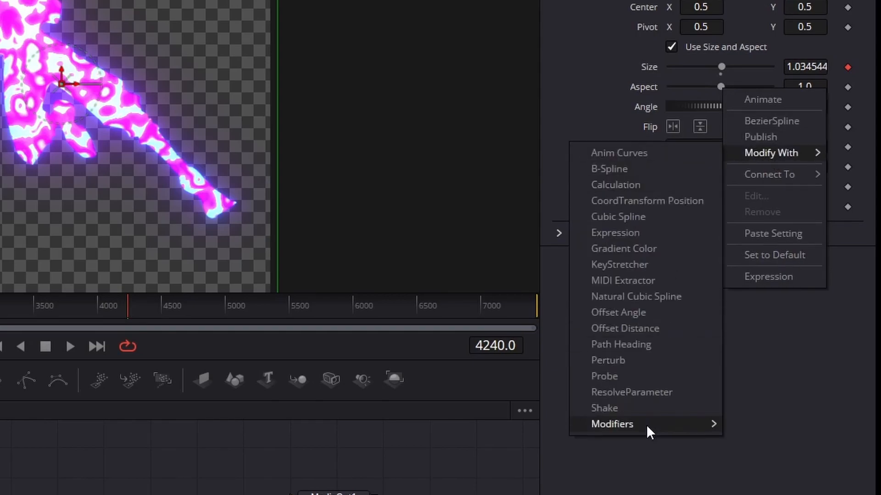
mouse_move(647, 426)
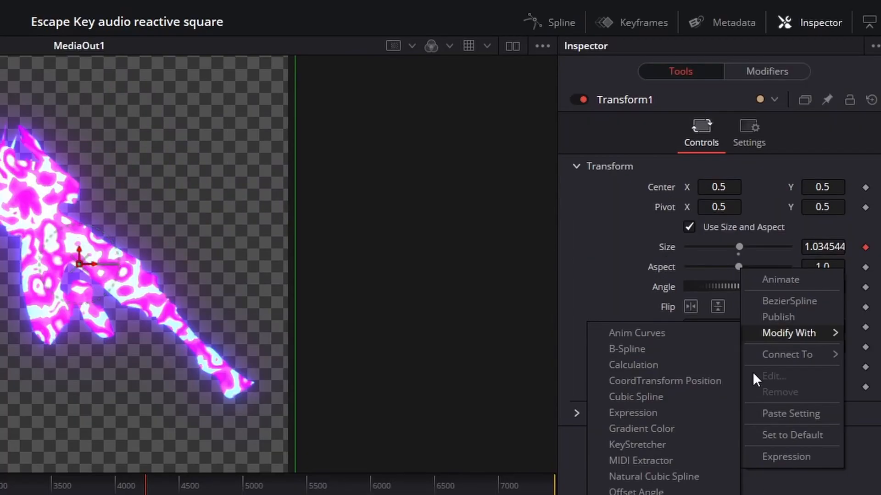
left_click(759, 74)
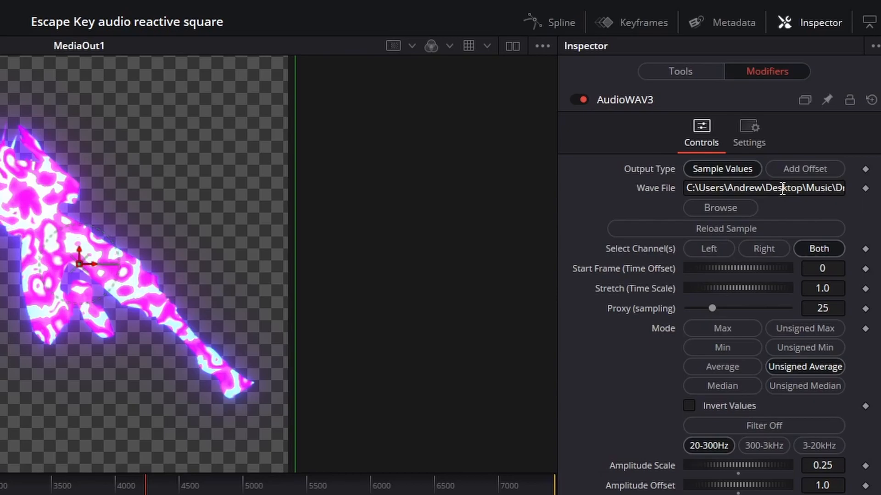
Examine the XGlow1 glow controls and its AudioWAV modifier's 20-300Hz filter and amplitude settings.
left_click(684, 72)
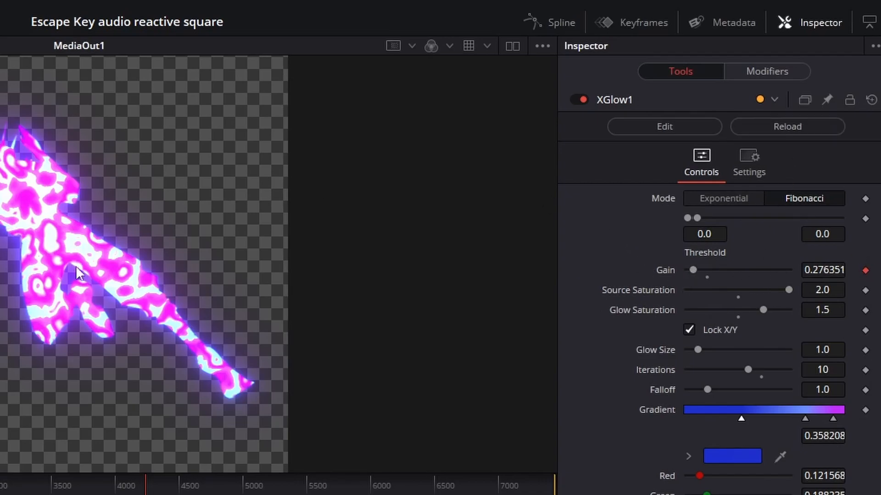
left_click(751, 69)
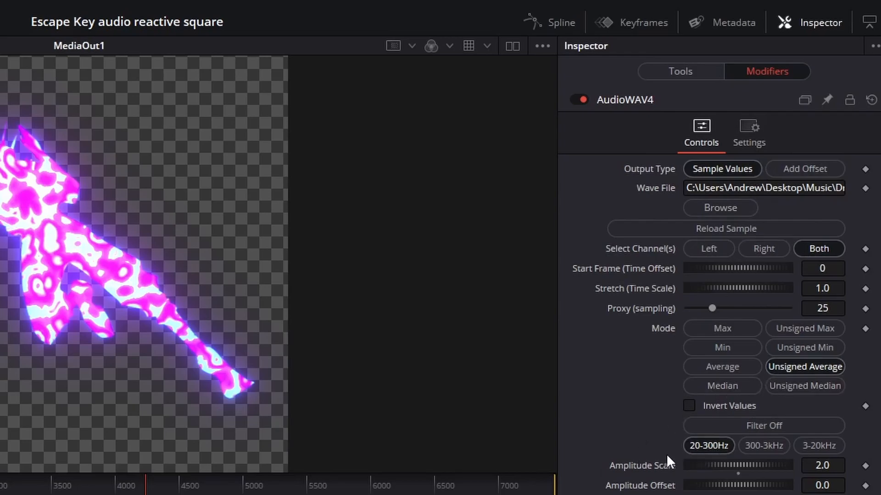
left_click(701, 448)
left_click(670, 70)
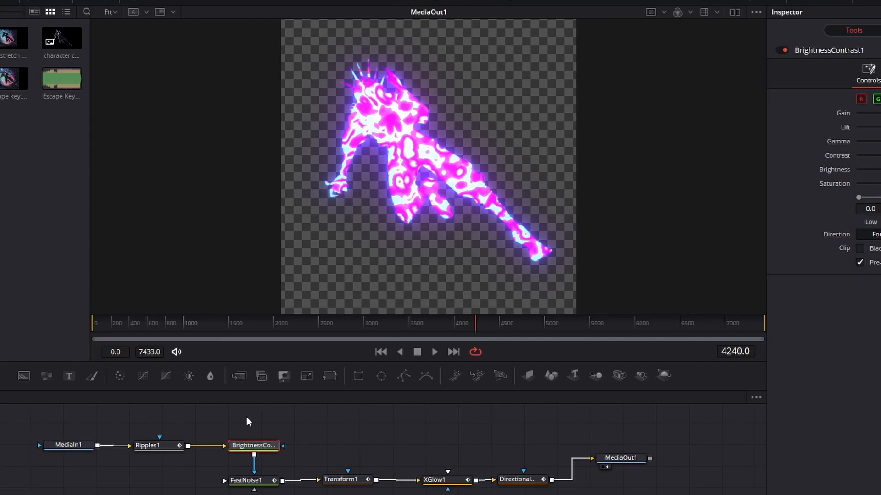
Show the MediaIn1 character cutout in a second viewer beside the final output.
left_click(71, 444)
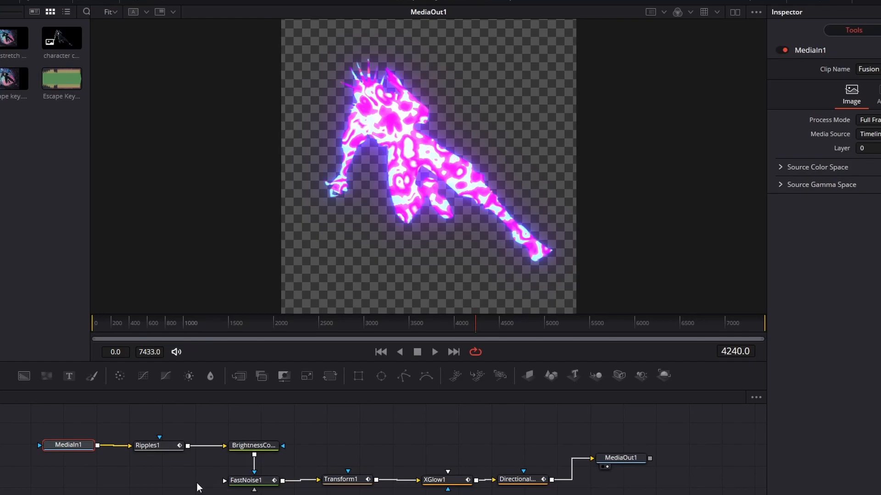
left_click(254, 446)
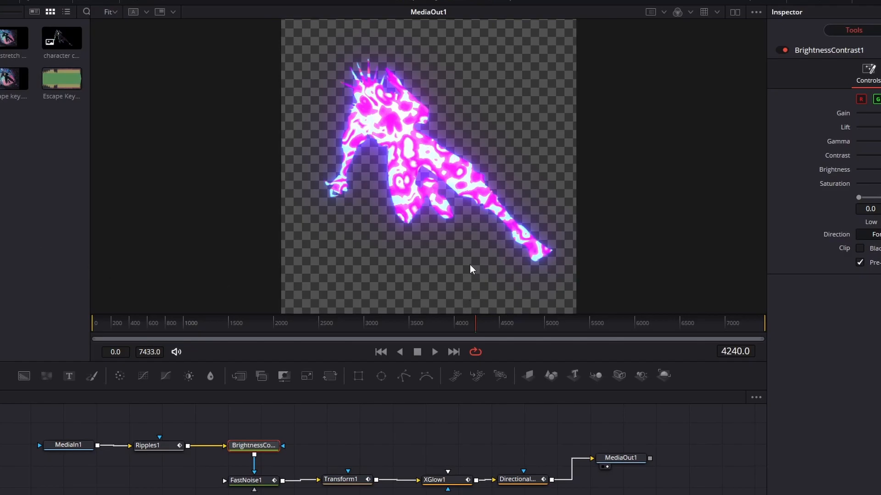
left_click(63, 445)
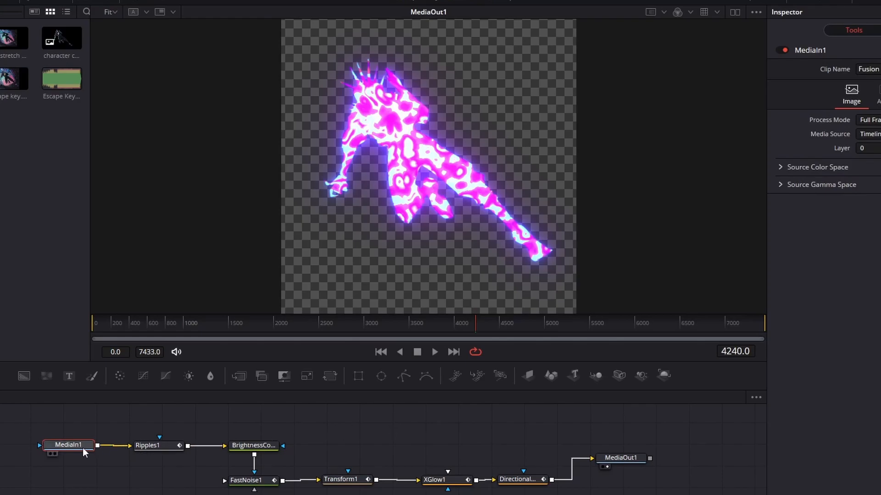
left_click(50, 454)
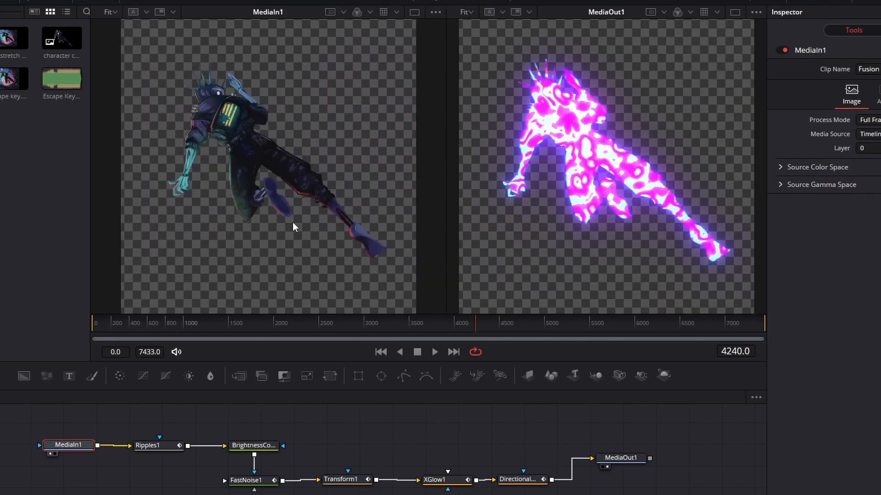
View the BrightnessContrast1 output and the FastNoise1 output in turn beside the final image.
left_click(254, 446)
key("1")
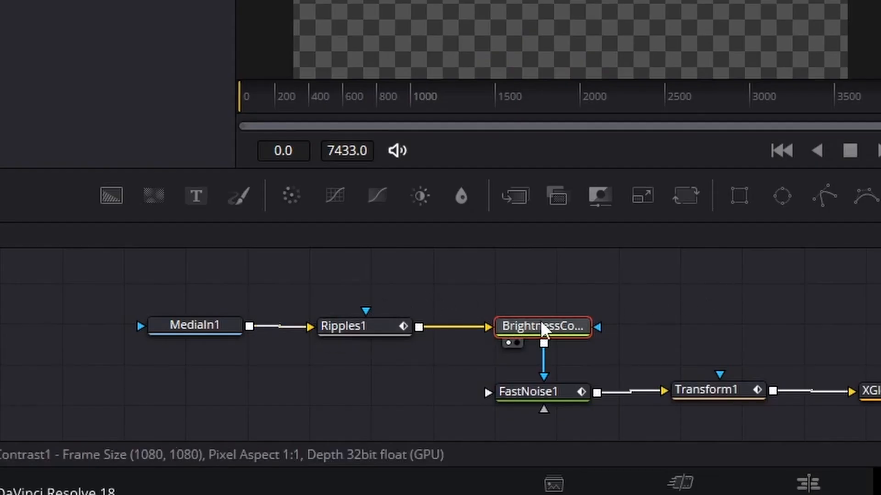
mouse_move(538, 392)
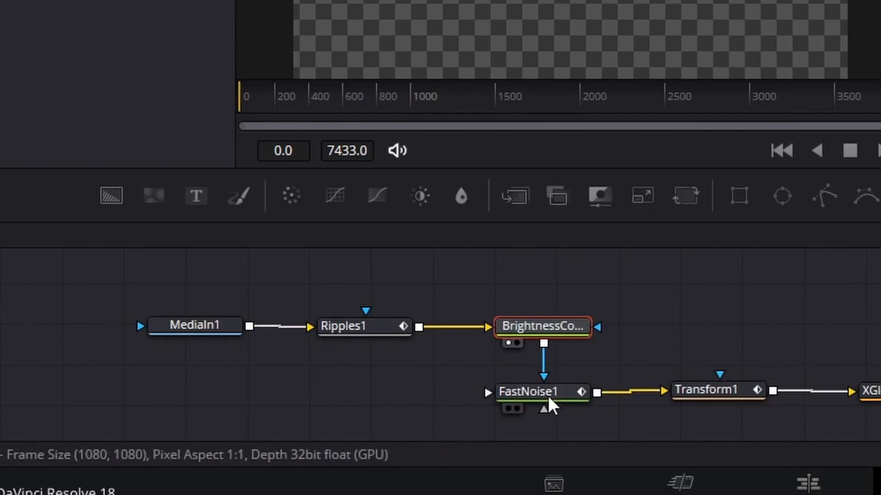
left_click(547, 394)
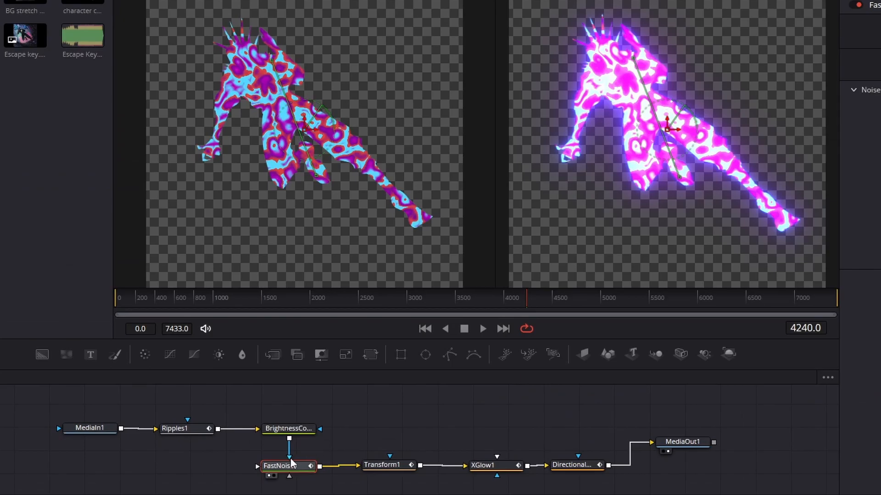
Disconnect BrightnessContrast1 from FastNoise1's effect mask input to preview the unmasked noise, reconnect it and realign the BrightnessContrast1 node.
left_click_drag(296, 451, 307, 449)
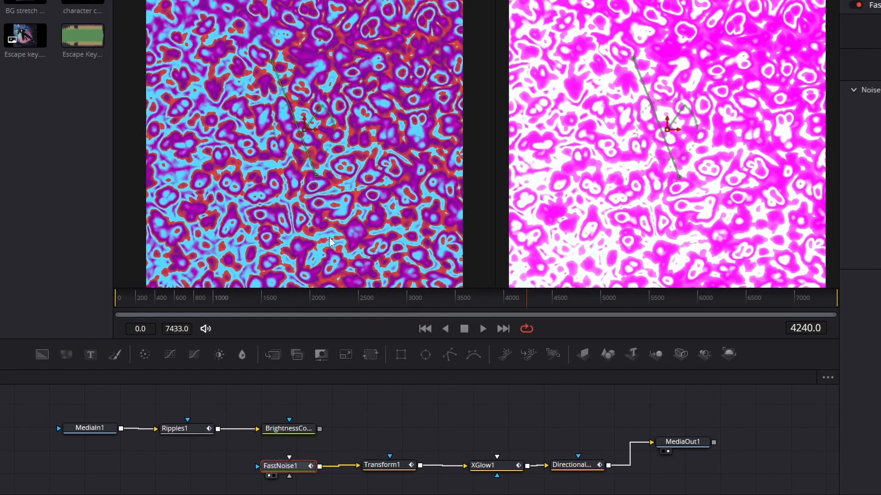
left_click_drag(319, 429, 297, 461)
left_click_drag(299, 428, 257, 467)
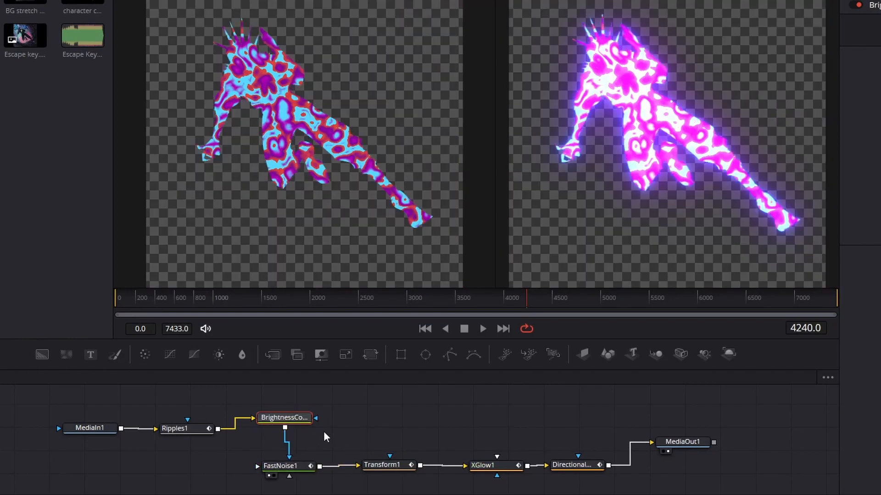
left_click_drag(291, 427, 294, 425)
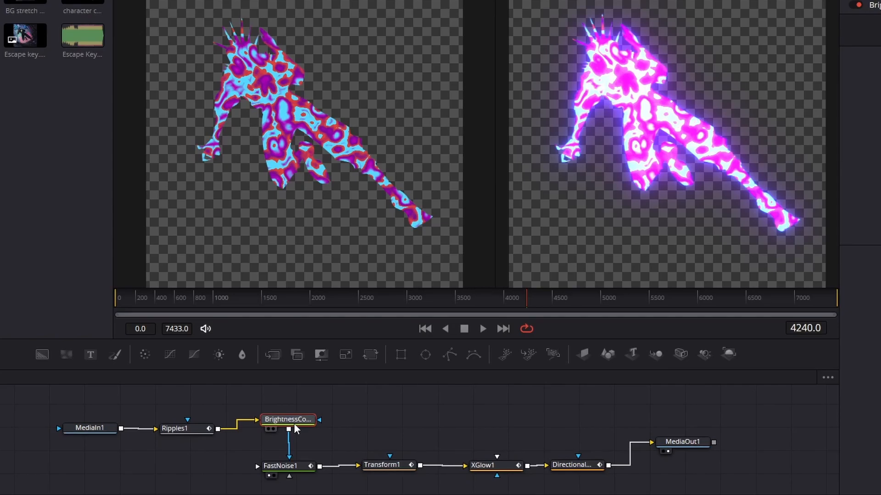
left_click_drag(296, 428, 296, 428)
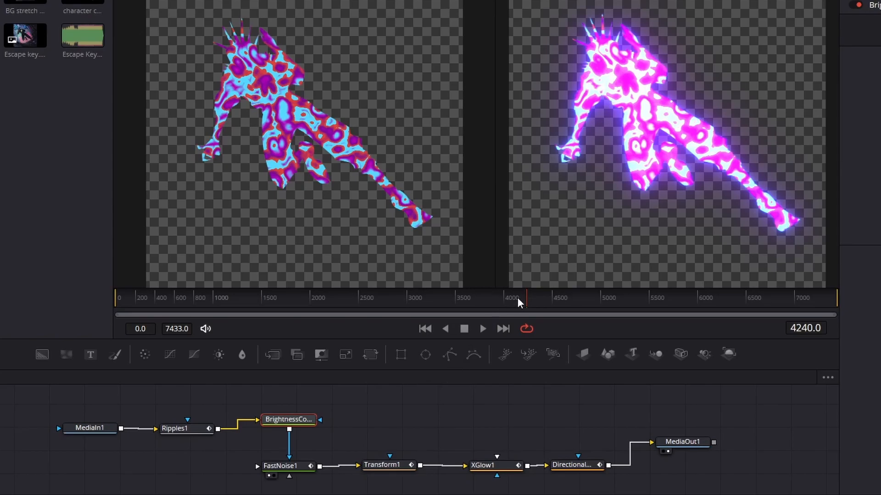
Return to a single viewer showing MediaOut1 and scrub the animation to frame 4010.
left_click(811, 1)
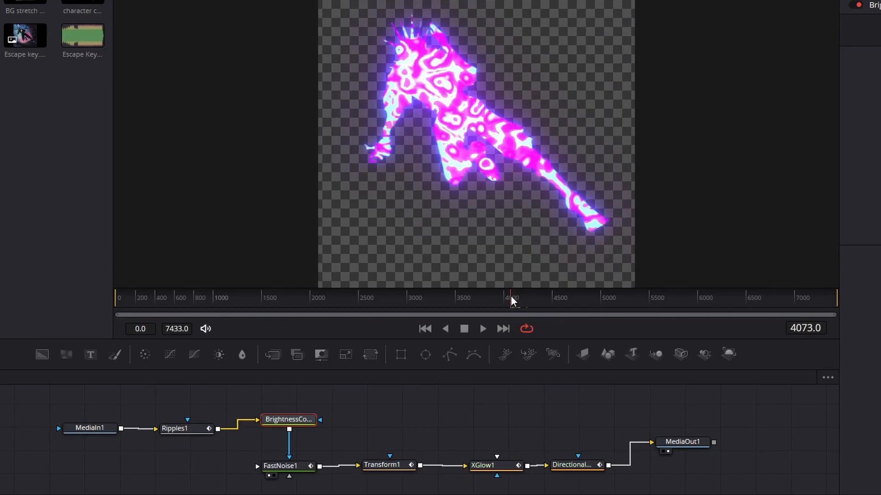
left_click_drag(509, 295, 505, 295)
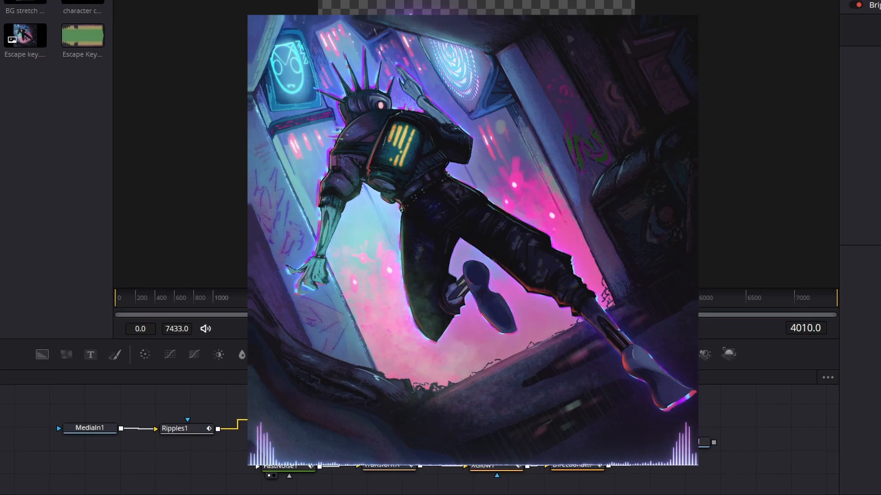